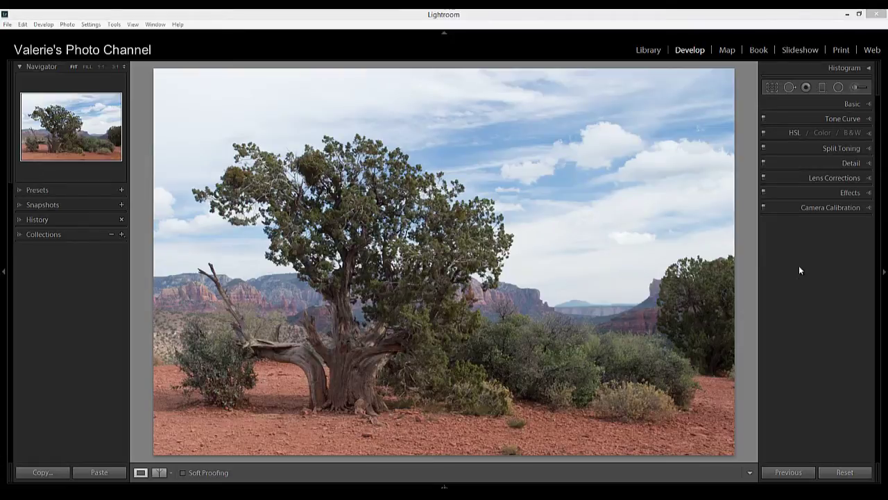
Change the tree photo's calibration profile from Adobe Standard to Camera Standard.
{"action": "left_click", "coordinate": [870, 208]}
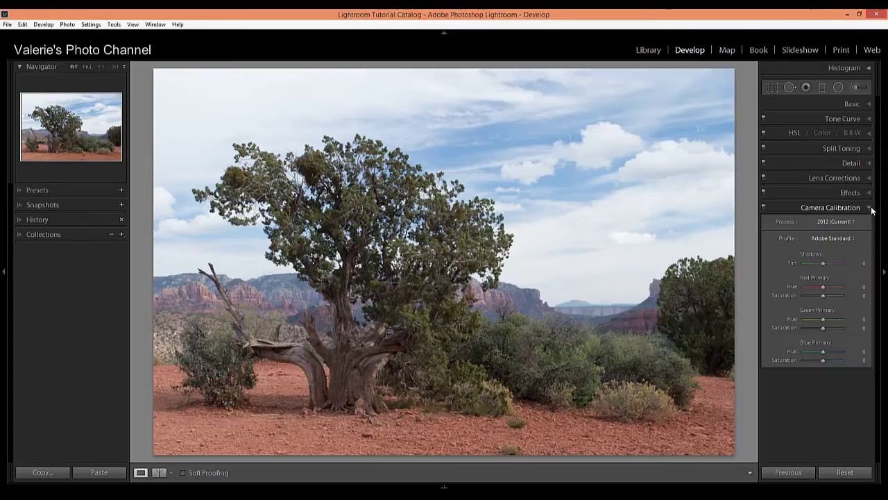
{"action": "left_click", "coordinate": [853, 239]}
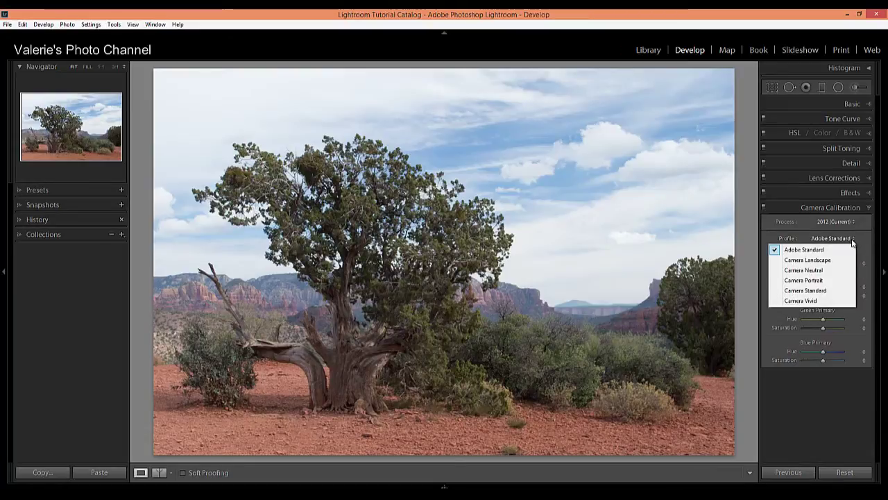
{"action": "left_click", "coordinate": [820, 290]}
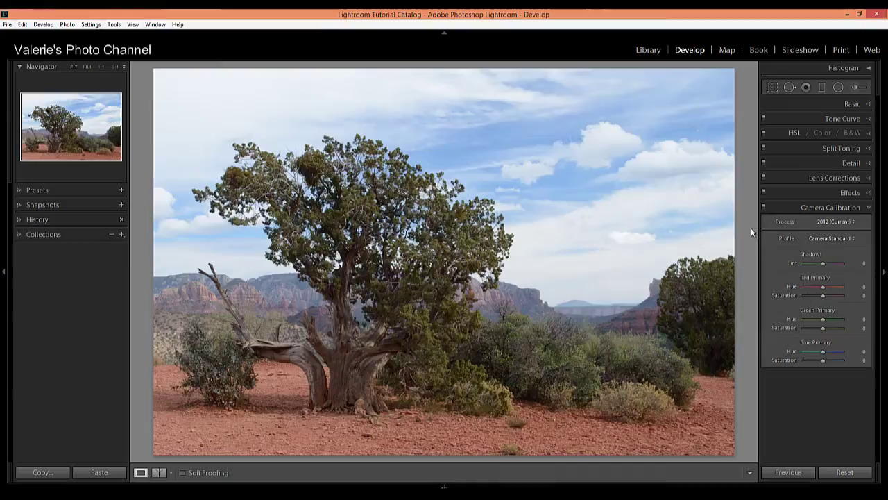
Auto-tone the tree photo, then set Clarity +14, Vibrance +43 and Saturation -5.
{"action": "left_click", "coordinate": [871, 106]}
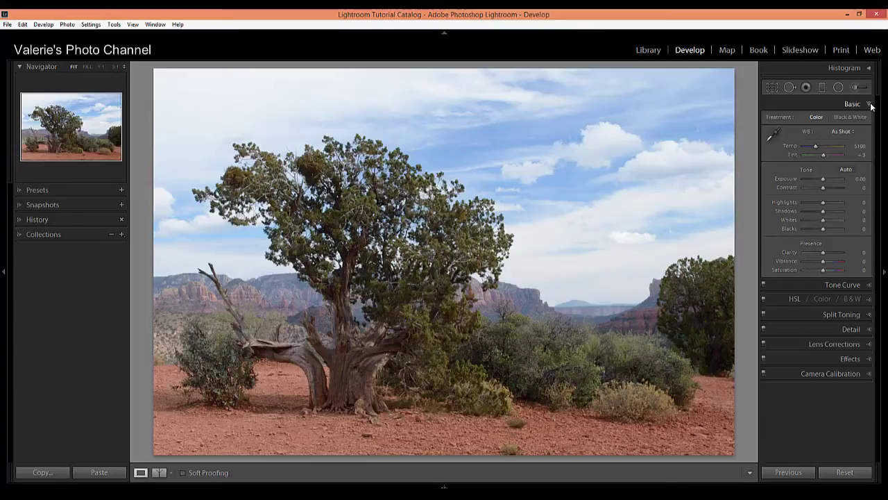
{"action": "left_click", "coordinate": [847, 169]}
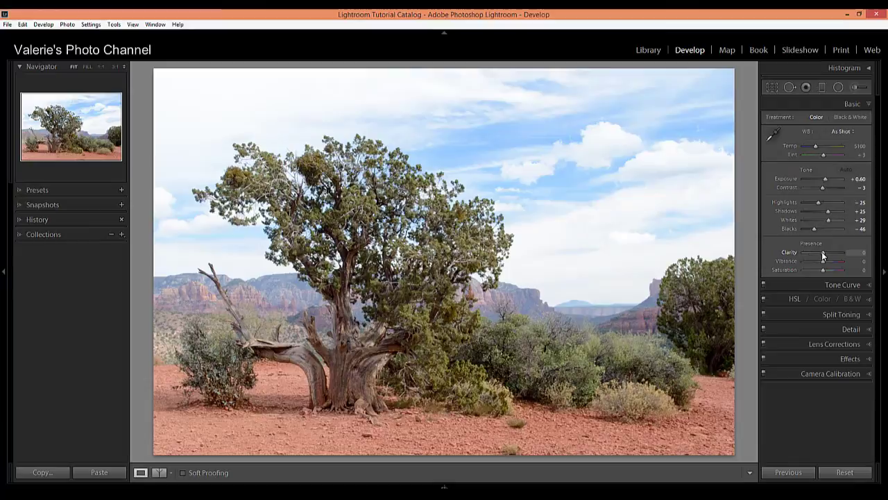
{"action": "left_click_drag", "start_coordinate": [821, 253], "coordinate": [824, 252]}
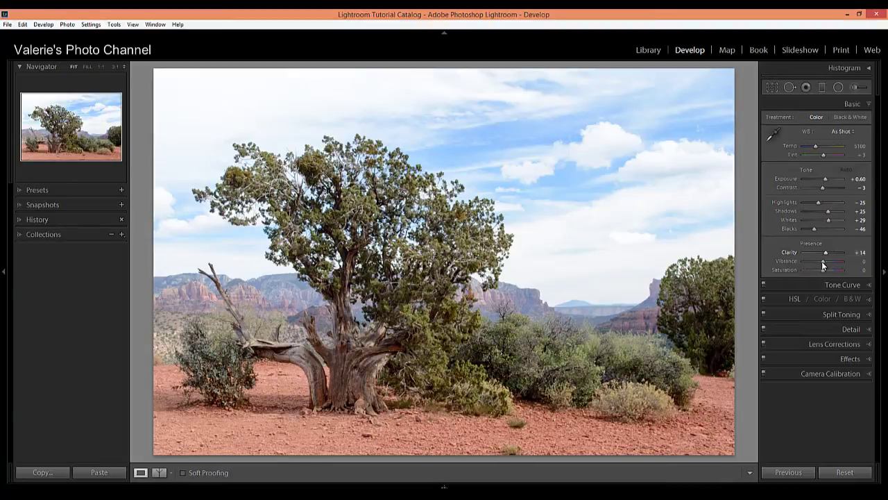
{"action": "left_click_drag", "start_coordinate": [822, 260], "coordinate": [831, 261]}
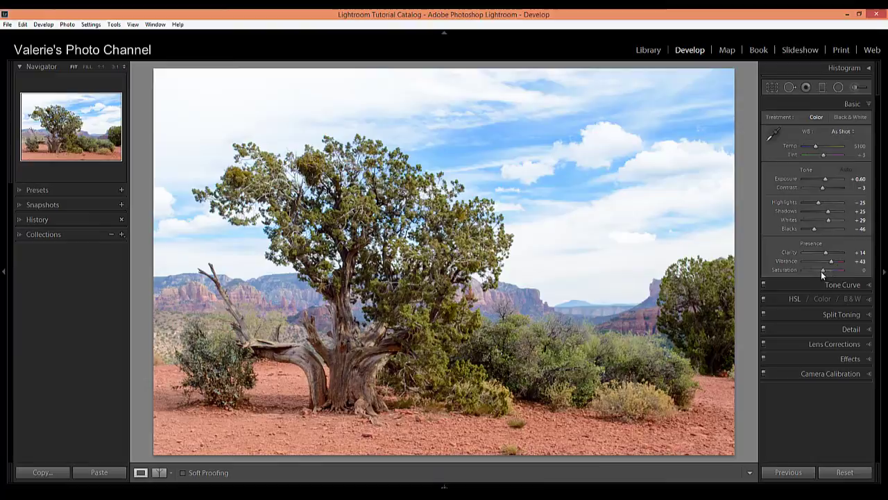
{"action": "left_click_drag", "start_coordinate": [821, 270], "coordinate": [821, 270]}
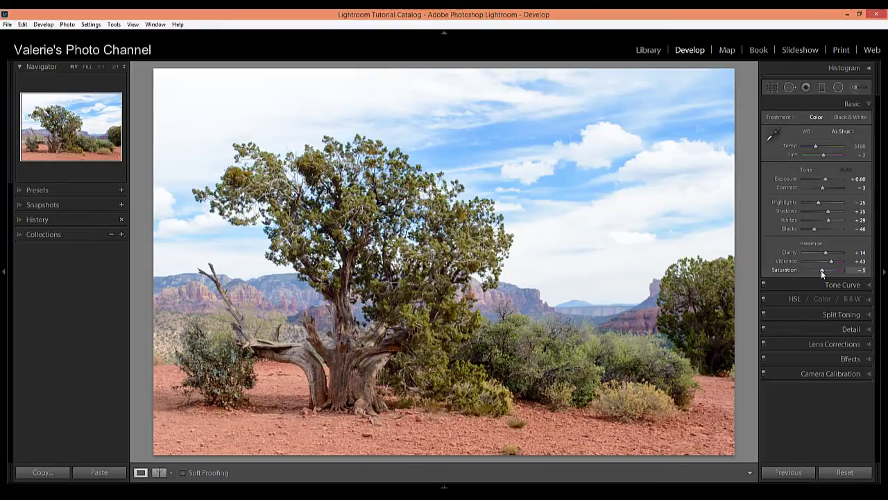
Enable profile corrections and chromatic aberration removal, and add a -10 post-crop vignette.
{"action": "left_click", "coordinate": [868, 344]}
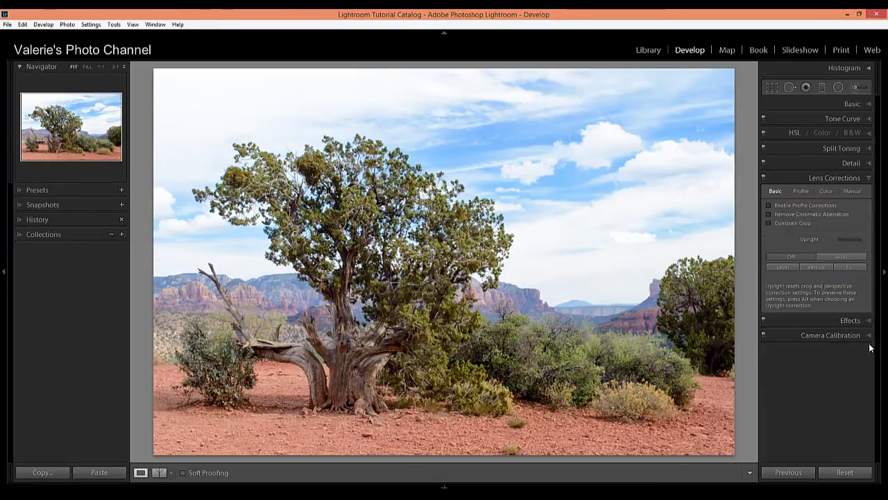
{"action": "left_click", "coordinate": [772, 206]}
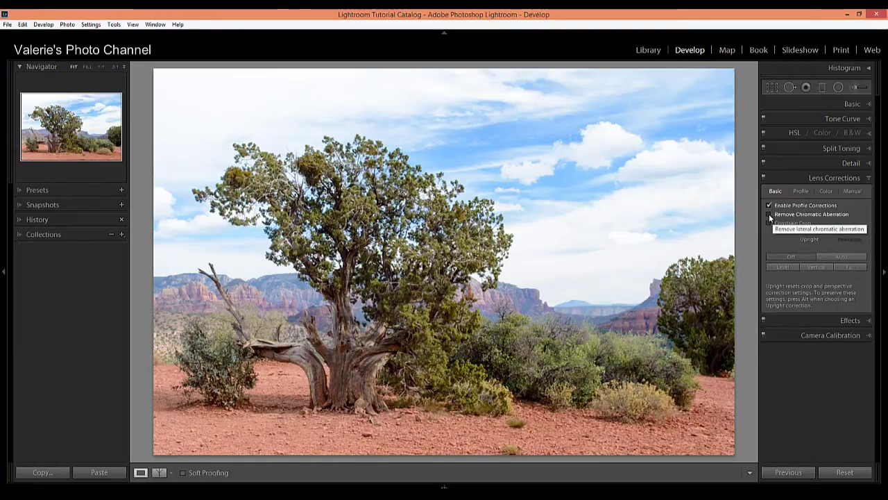
{"action": "left_click", "coordinate": [769, 214]}
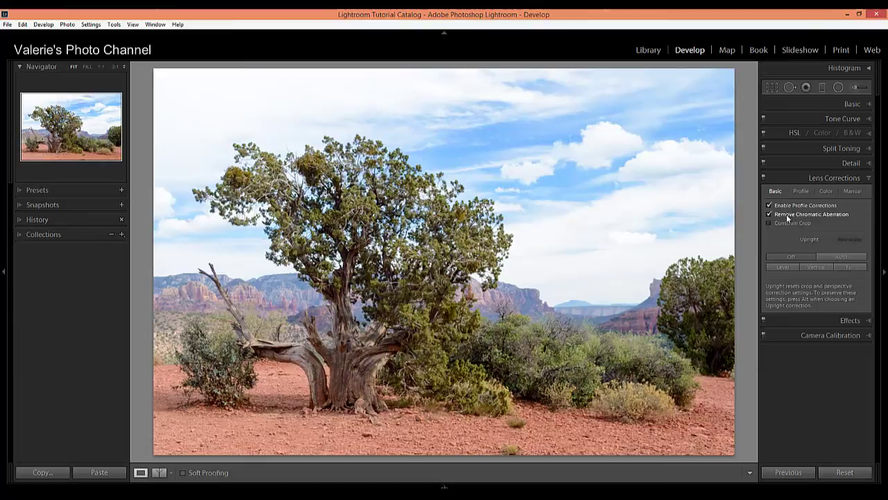
{"action": "left_click", "coordinate": [868, 321]}
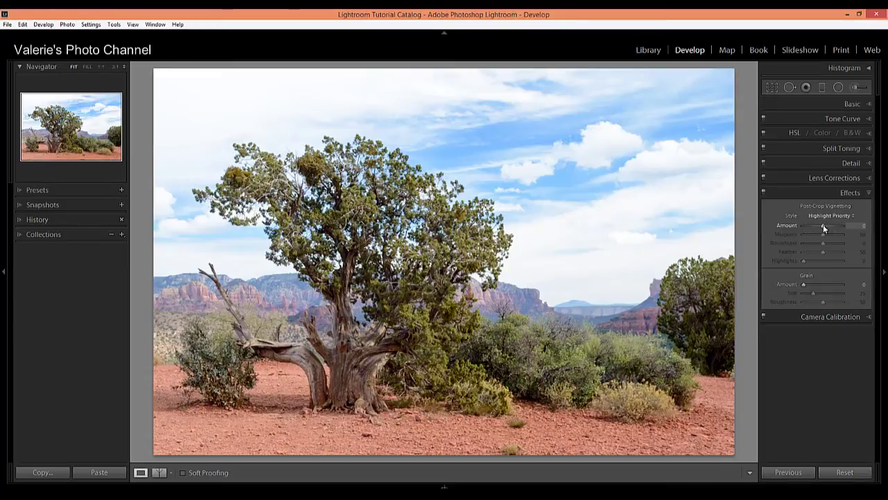
{"action": "left_click_drag", "start_coordinate": [823, 225], "coordinate": [821, 224]}
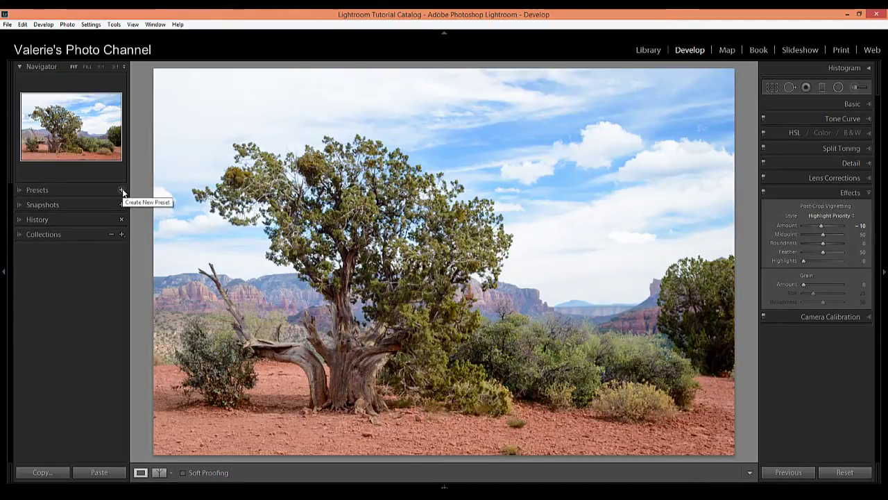
Start a develop preset named 'Basic Landscape Import' with only Process Version left checked.
{"action": "left_click", "coordinate": [122, 190]}
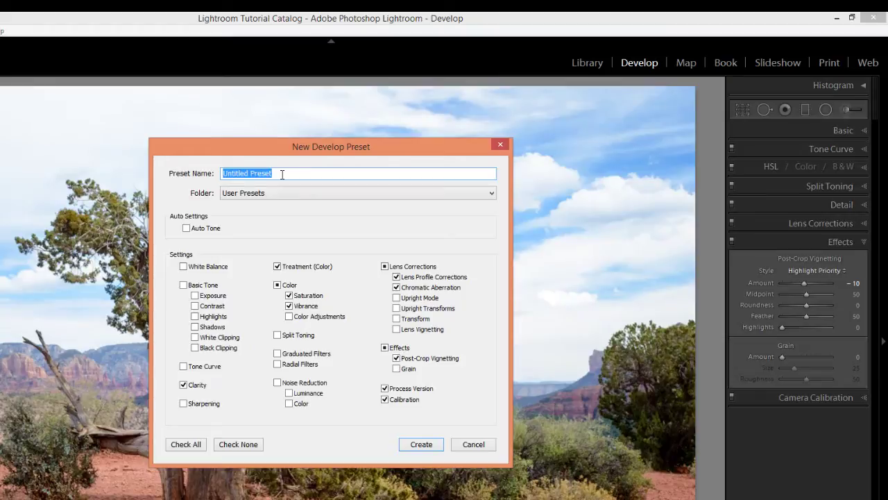
{"action": "type", "text": "Basic Landscap"}
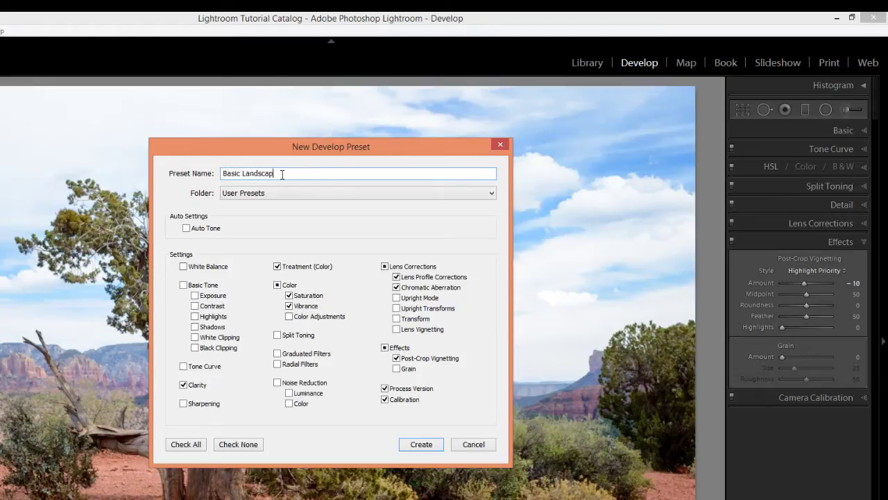
{"action": "type", "text": "e Import"}
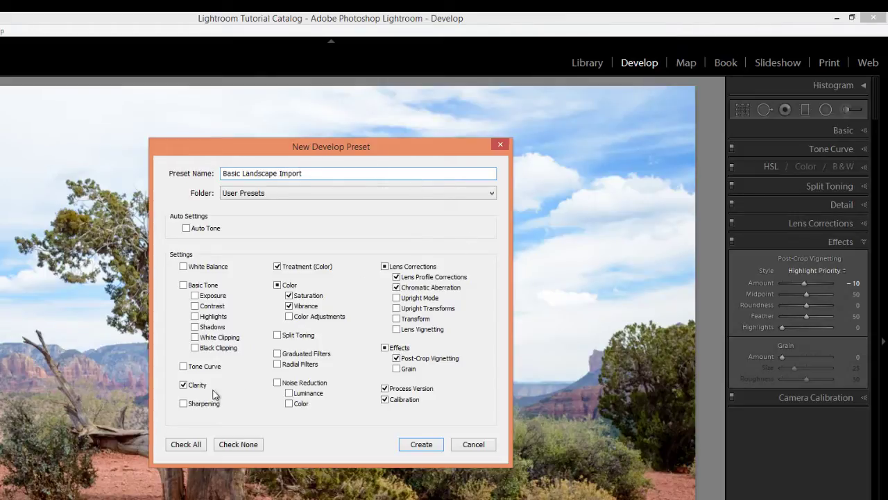
{"action": "left_click", "coordinate": [242, 447]}
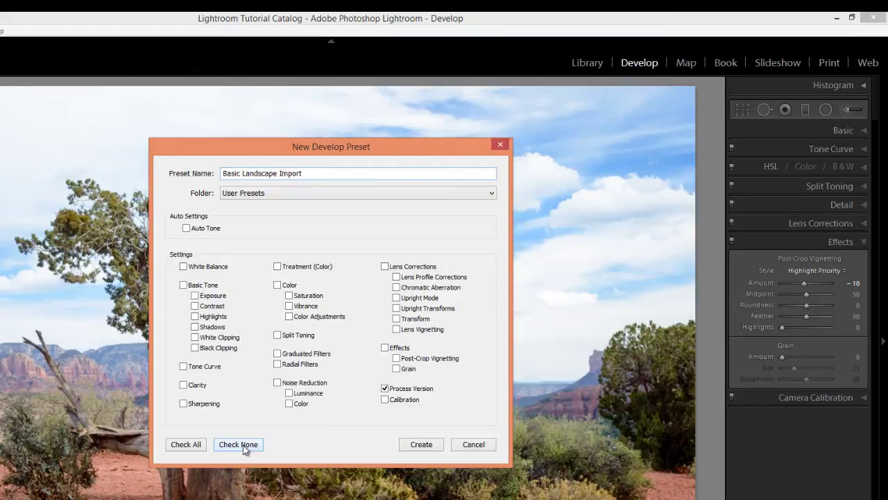
Include Auto Tone and Clarity in the Basic Landscape Import preset and create it.
{"action": "left_click", "coordinate": [186, 228]}
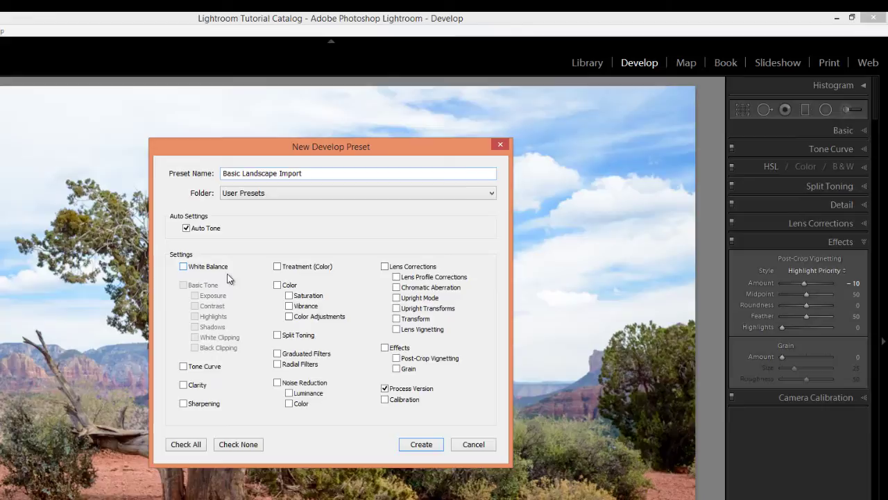
{"action": "left_click", "coordinate": [183, 385]}
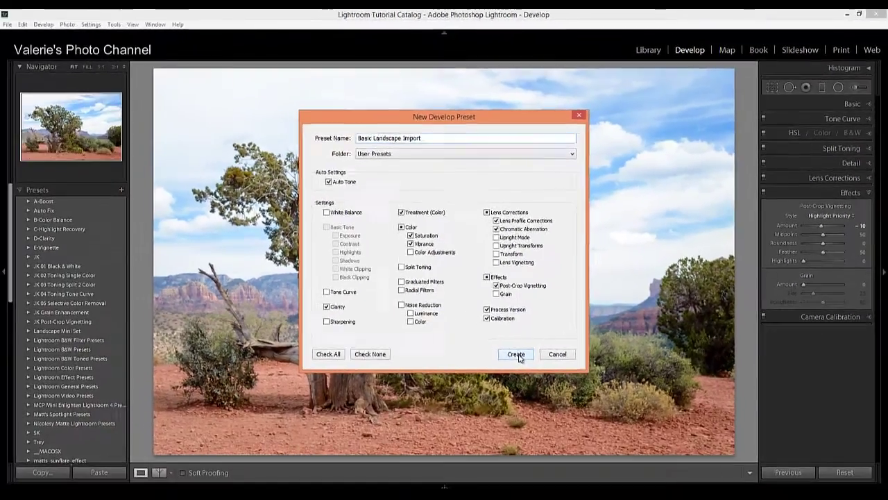
Reveal Basic Landscape Import under User Presets, then switch to the Library module.
{"action": "left_click", "coordinate": [430, 447]}
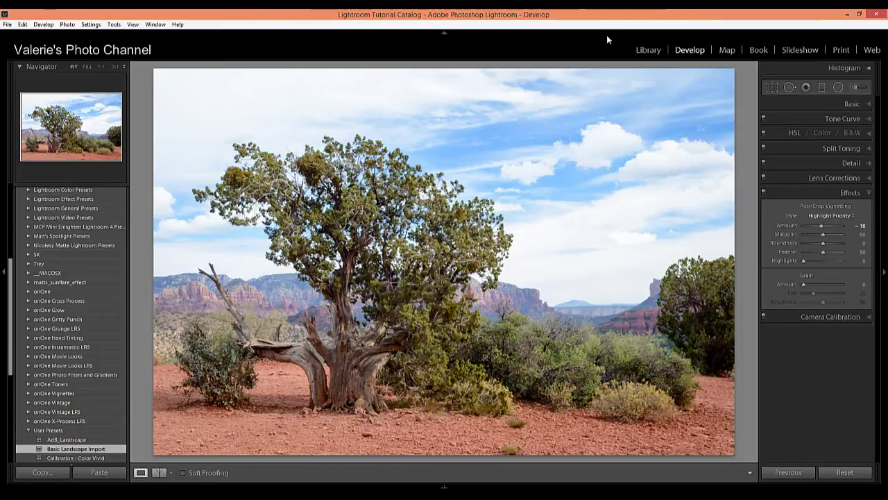
{"action": "left_click", "coordinate": [648, 50]}
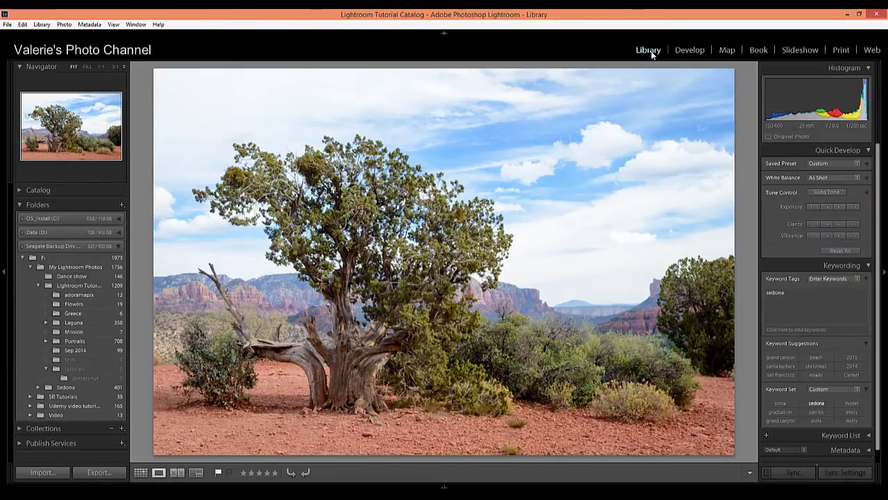
Start an import from the presets-tut folder, showing its 3 new photos.
{"action": "left_click", "coordinate": [43, 473]}
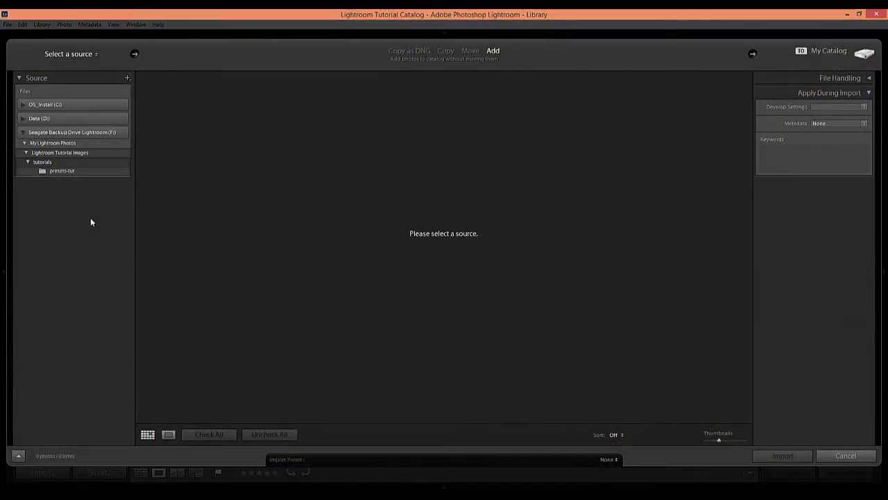
{"action": "left_click", "coordinate": [65, 172]}
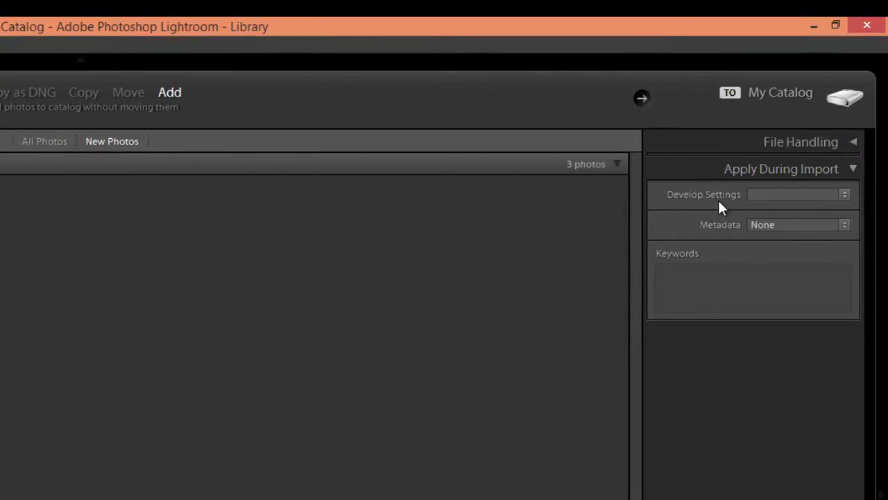
Choose the Basic Landscape Import user preset as the import's Develop Settings.
{"action": "left_click", "coordinate": [844, 195]}
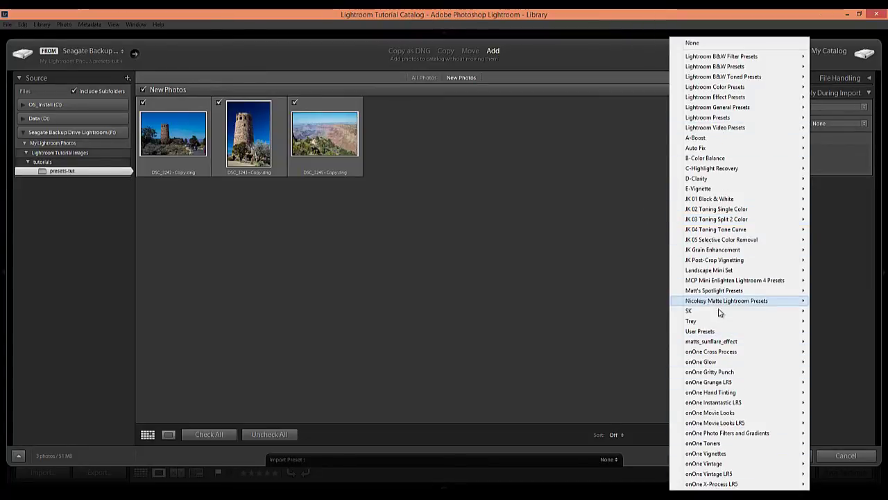
{"action": "mouse_move", "coordinate": [705, 332]}
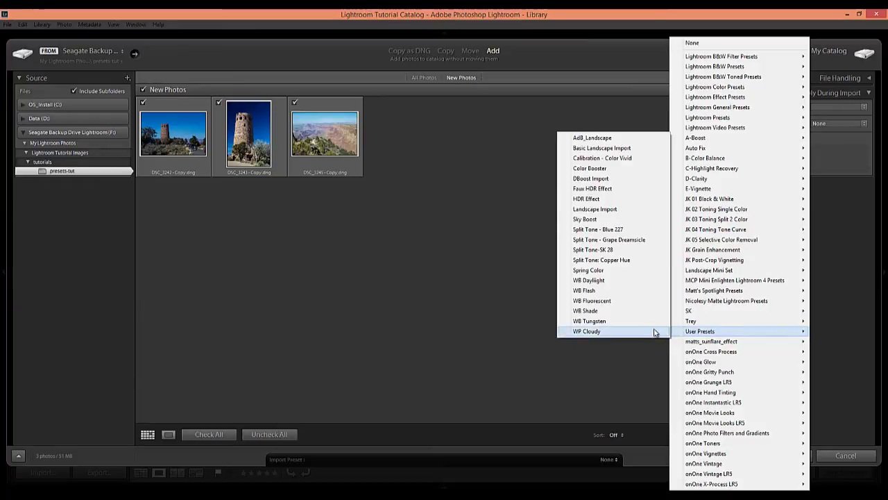
{"action": "left_click", "coordinate": [592, 148]}
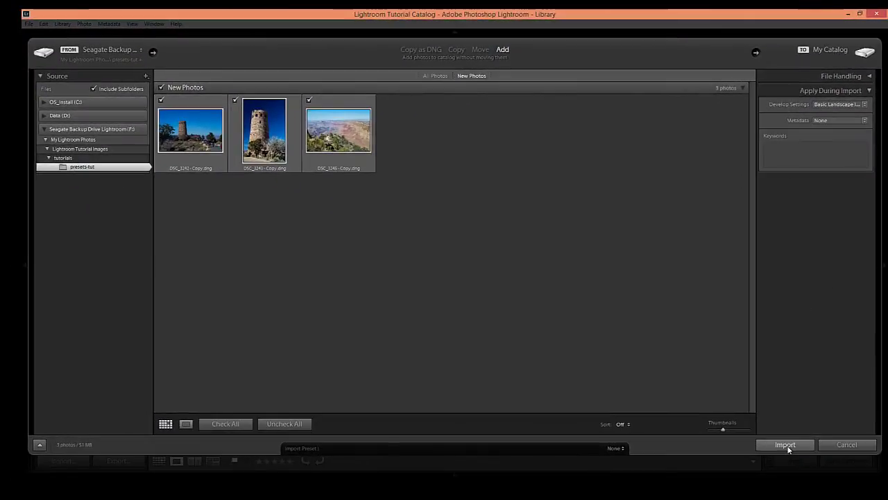
Import the three photos and open the stone tower photo in Develop.
{"action": "left_click", "coordinate": [784, 445]}
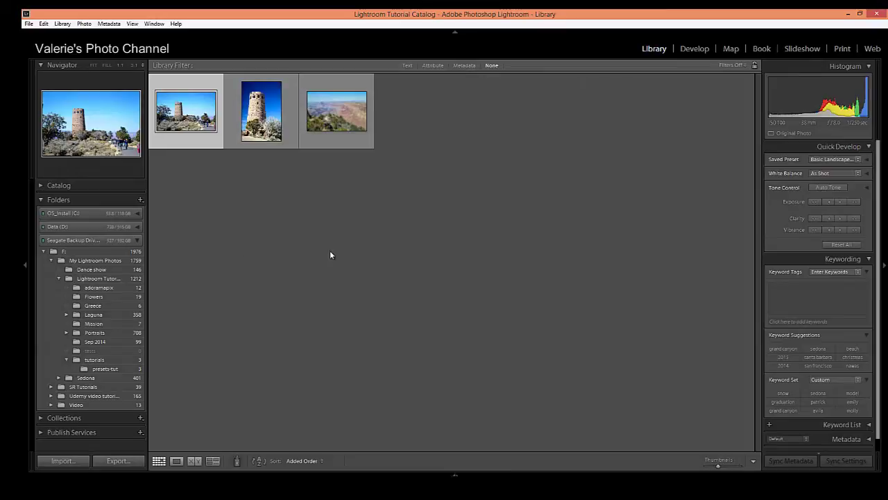
{"action": "left_click", "coordinate": [265, 120]}
{"action": "double_click", "coordinate": [265, 120]}
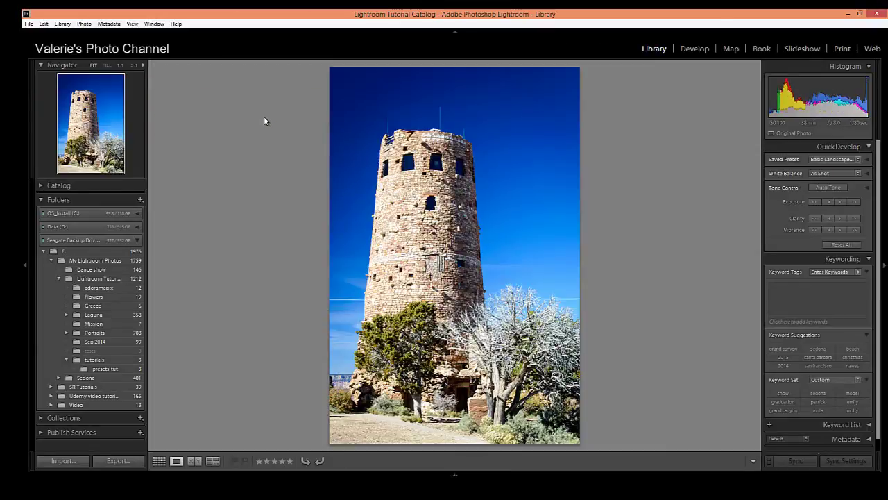
{"action": "left_click", "coordinate": [693, 49]}
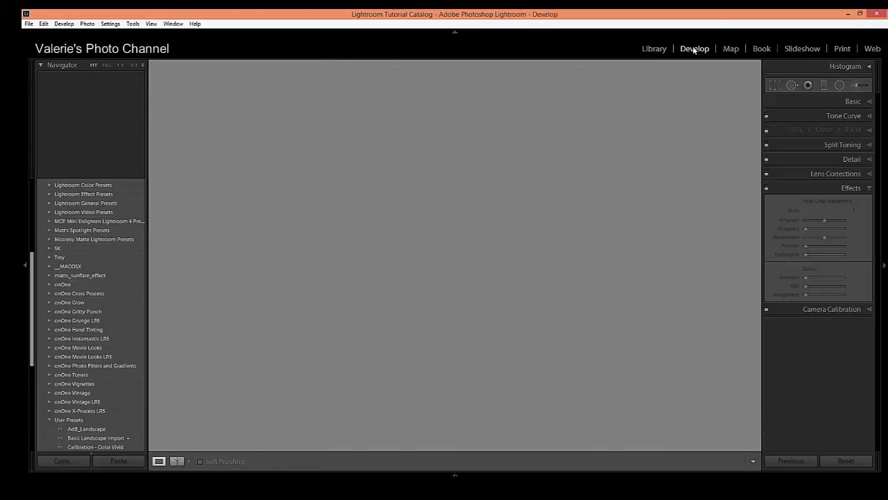
Check the tower photo's Basic, Effects and Camera Calibration panels for the preset's settings.
{"action": "left_click", "coordinate": [869, 102]}
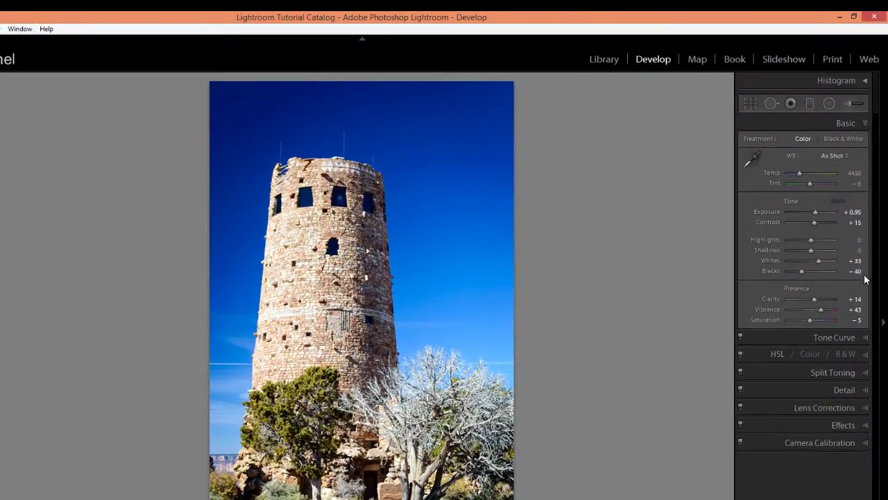
{"action": "left_click", "coordinate": [867, 429]}
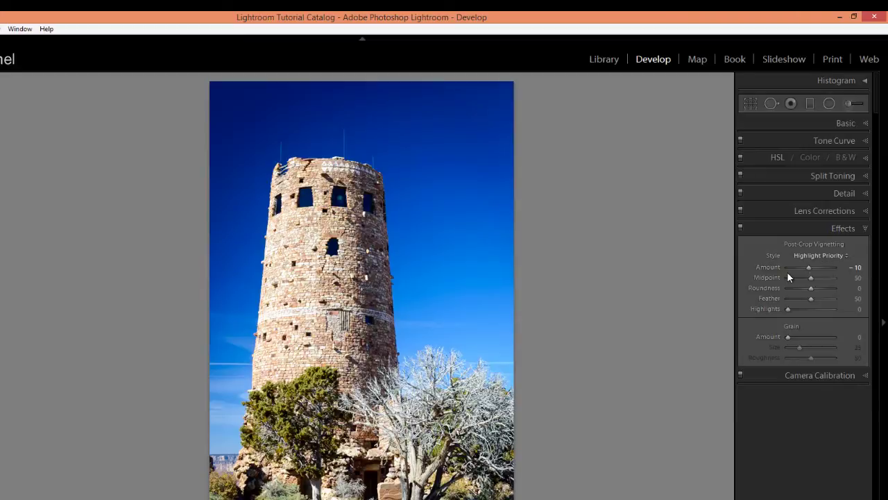
{"action": "left_click", "coordinate": [866, 377]}
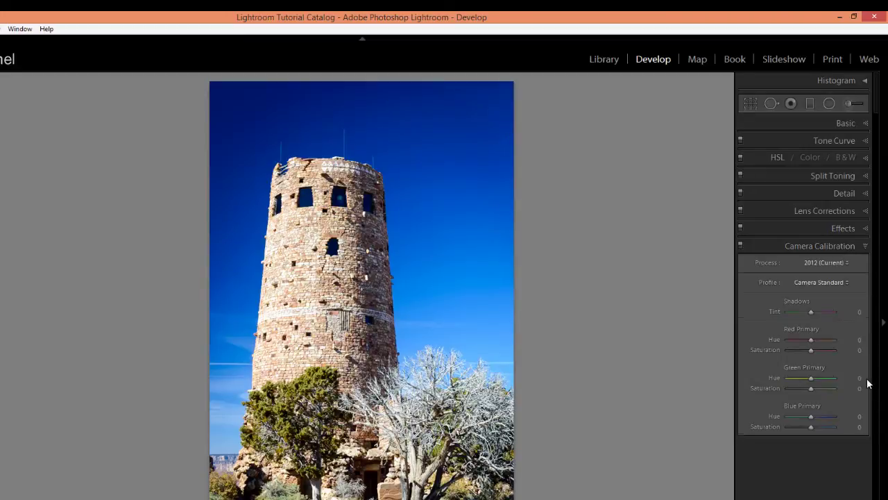